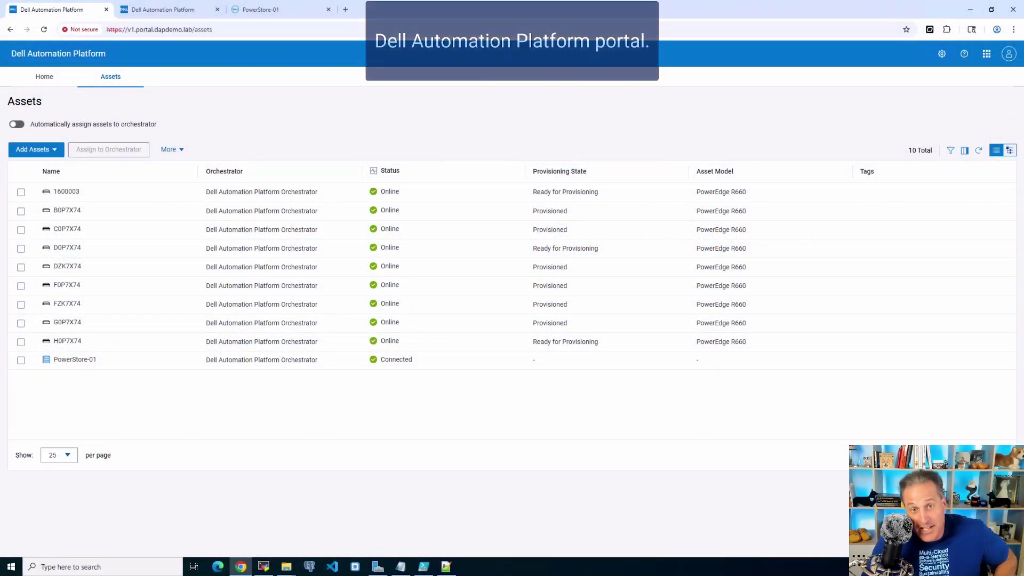
# - Open the Add Assets dropdown on the Assets page to show the Compute and Storage options
pyautogui.click(36, 149)
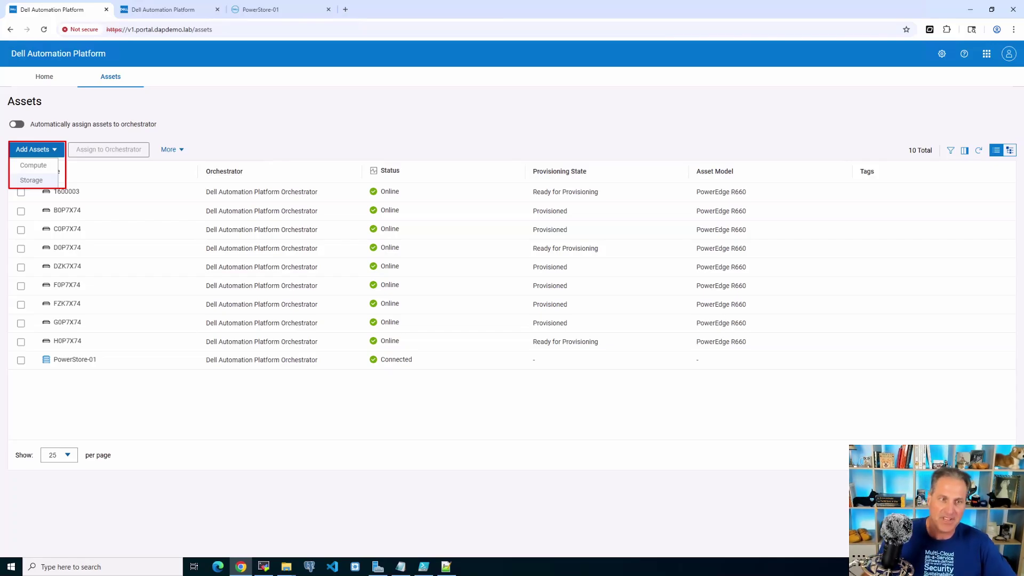
# - Choose Storage and enter address 192.168.96.21 with port 443
pyautogui.click(31, 180)
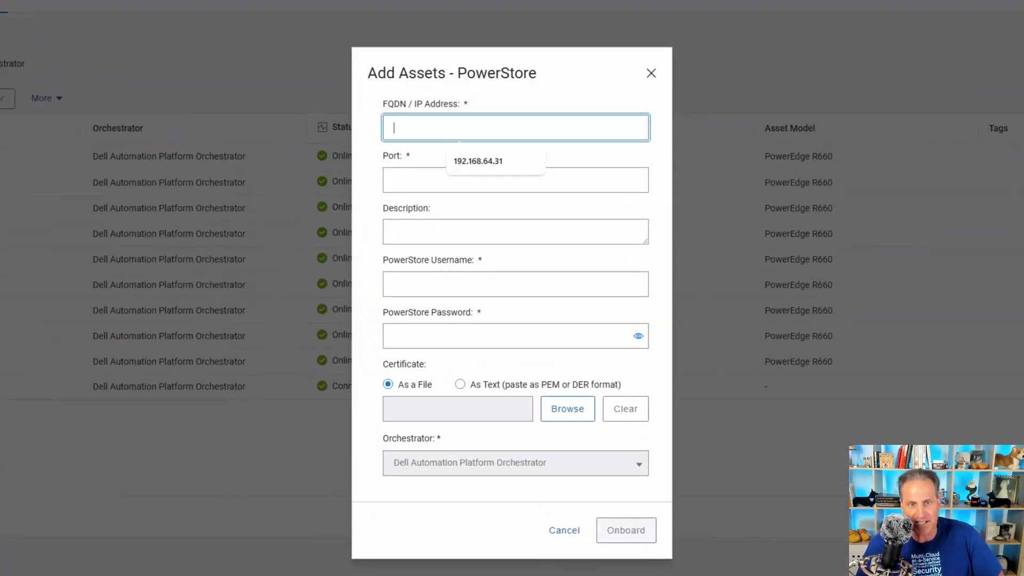
pyautogui.write('192.')
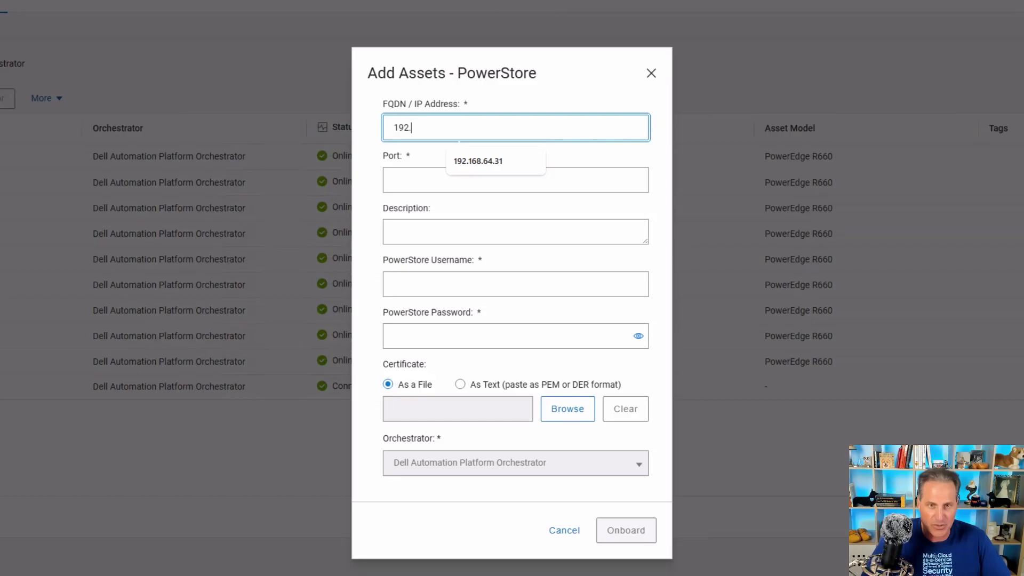
pyautogui.write('168.96.21')
pyautogui.press('Tab')
pyautogui.write('443')
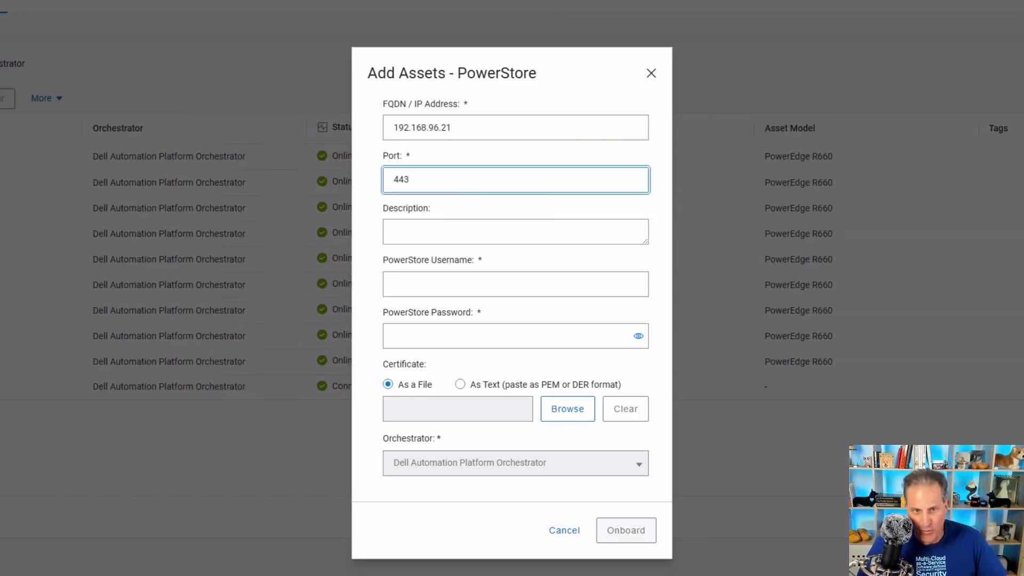
# - Add description PowerStore-01, enter the admin username and password, and onboard the PowerStore
pyautogui.press('Tab')
pyautogui.write('PowerStore-01')
pyautogui.press('Tab')
pyautogui.write('admin')
pyautogui.press('Tab')
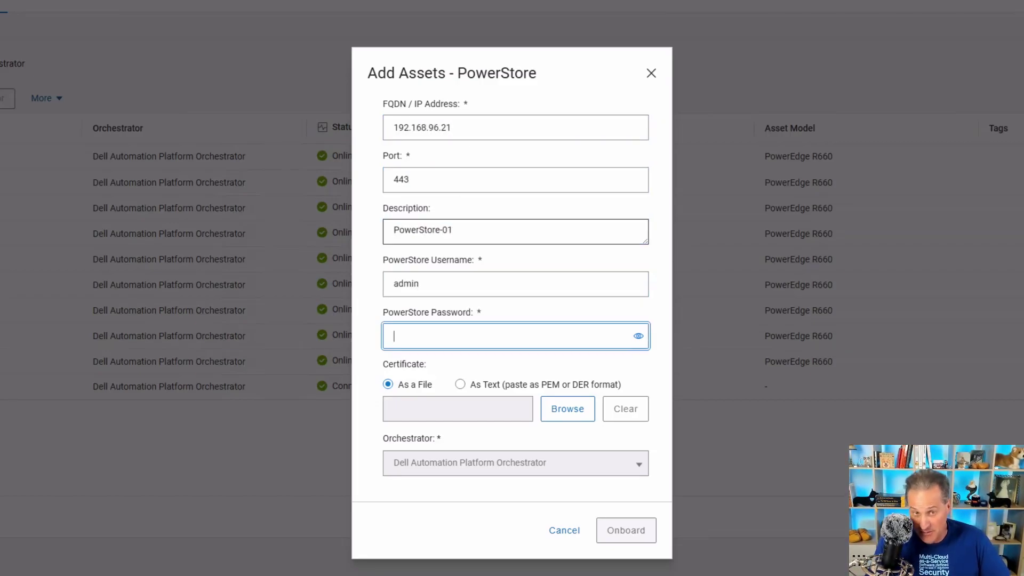
pyautogui.write('************')
pyautogui.press('Tab')
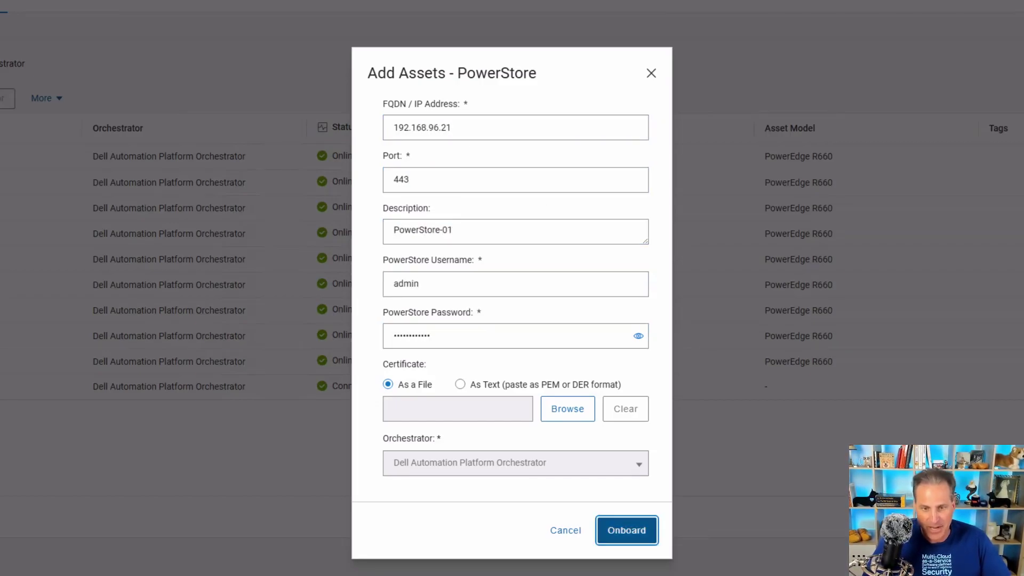
pyautogui.press('Return')
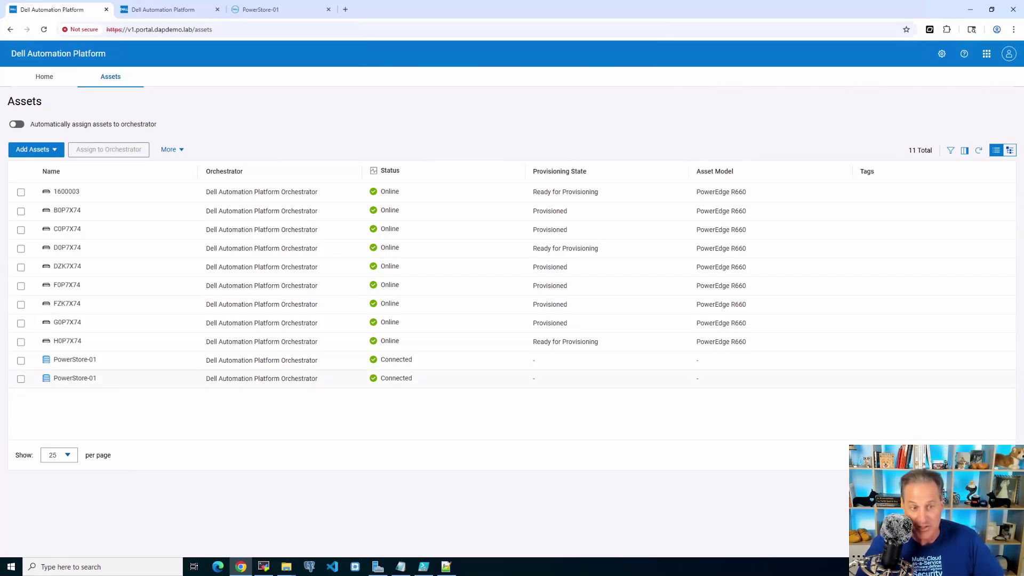
# - Select the last PowerStore-01 row to view its properties (description PStore, Connected)
pyautogui.click(20, 378)
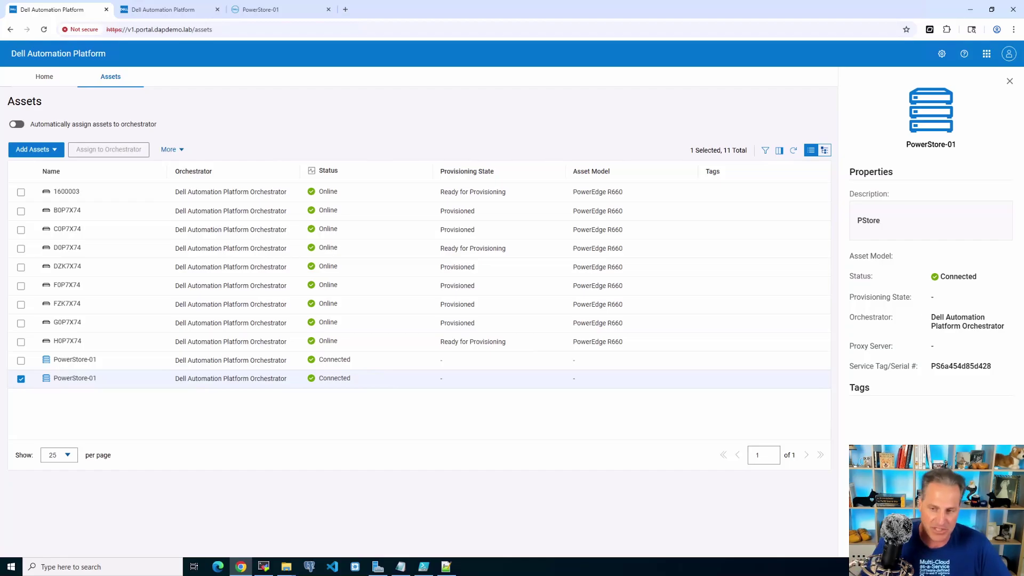
# - Switch to the Orchestrator's Infrastructure inventory and filter it to Storage, showing both PowerStore-01 systems
pyautogui.hotkey('ctrl', 'Tab')
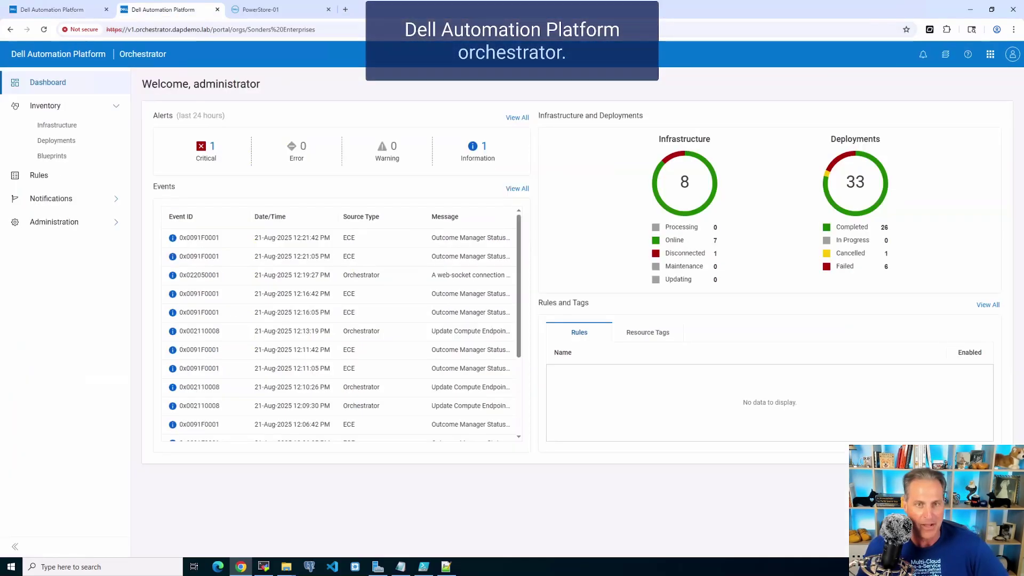
pyautogui.click(57, 125)
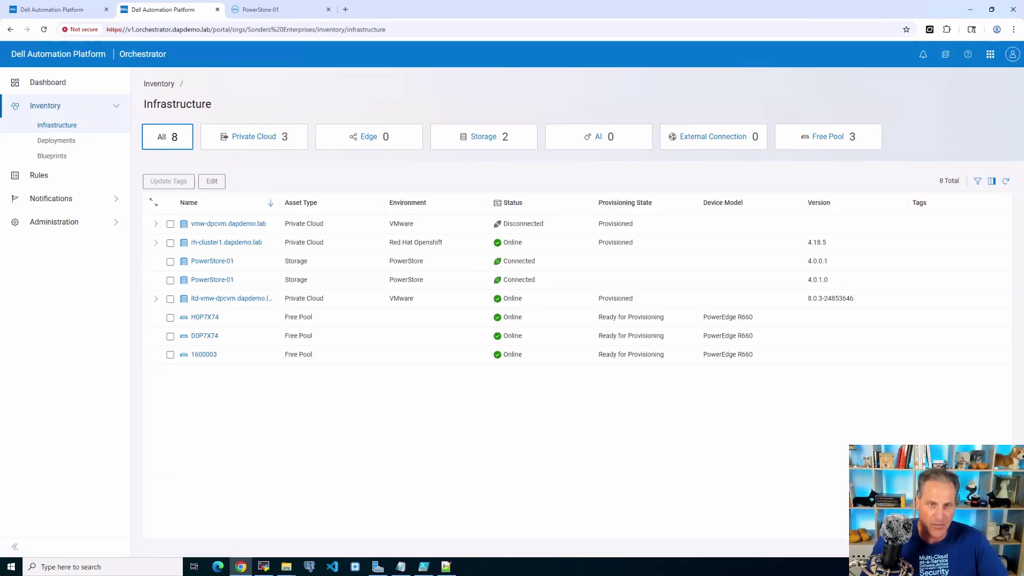
pyautogui.click(483, 136)
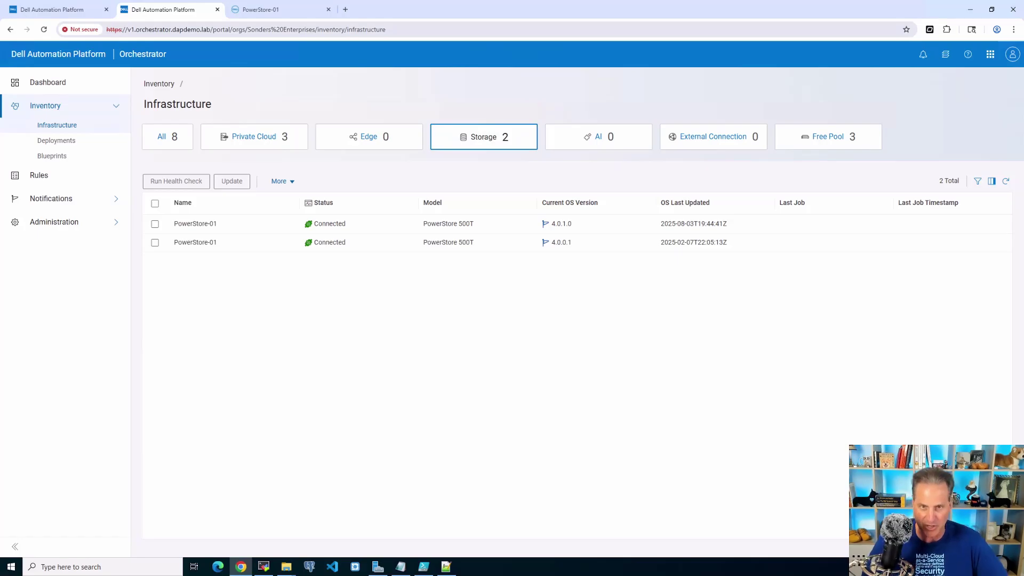
# - Switch the Infrastructure filter back to All, listing all 8 assets
pyautogui.click(155, 224)
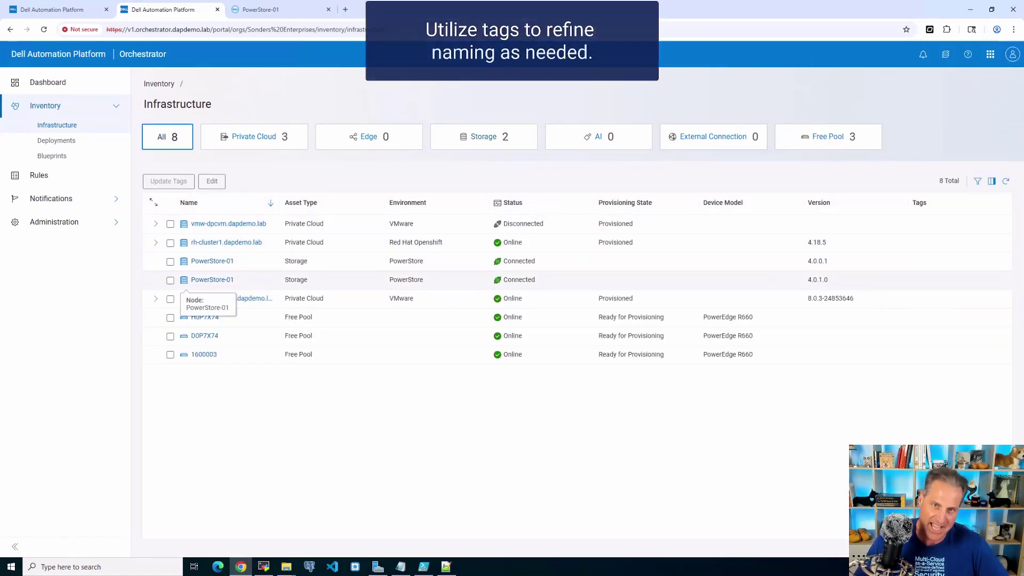
# - Tag the PowerStore-01 running 4.0.1.0 with Env: 96.dapdemo.lab
pyautogui.click(170, 280)
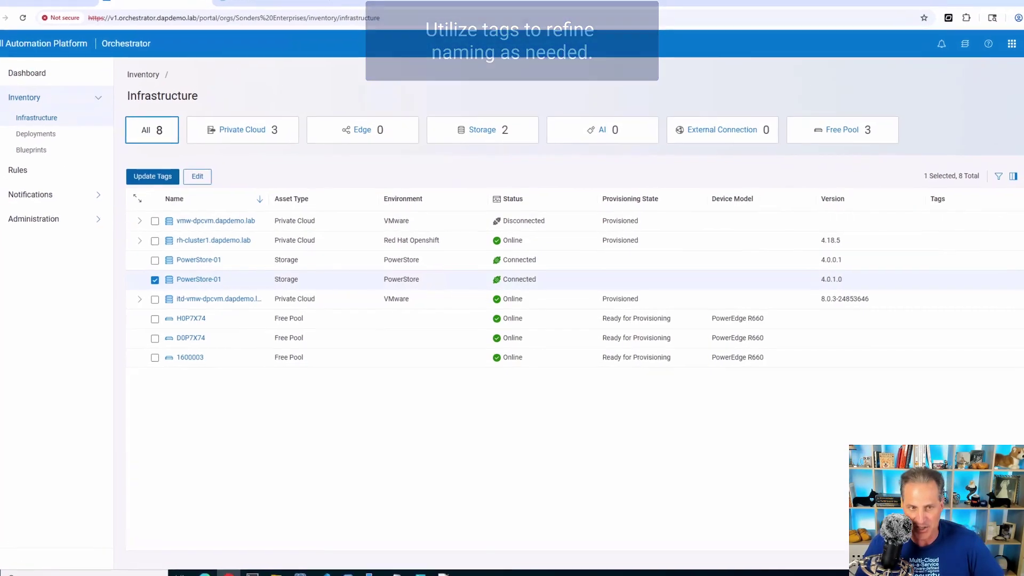
pyautogui.click(153, 176)
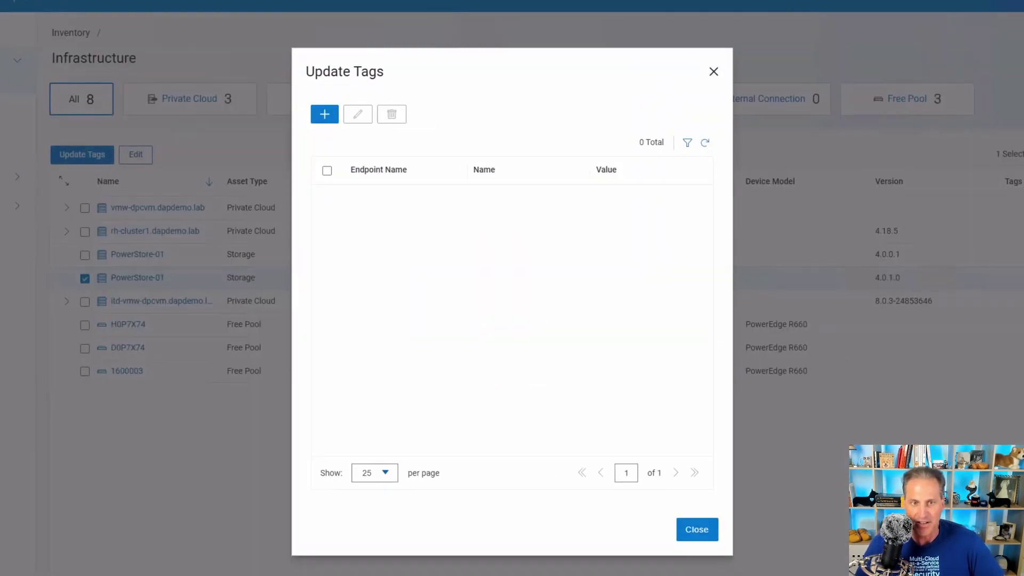
pyautogui.click(324, 113)
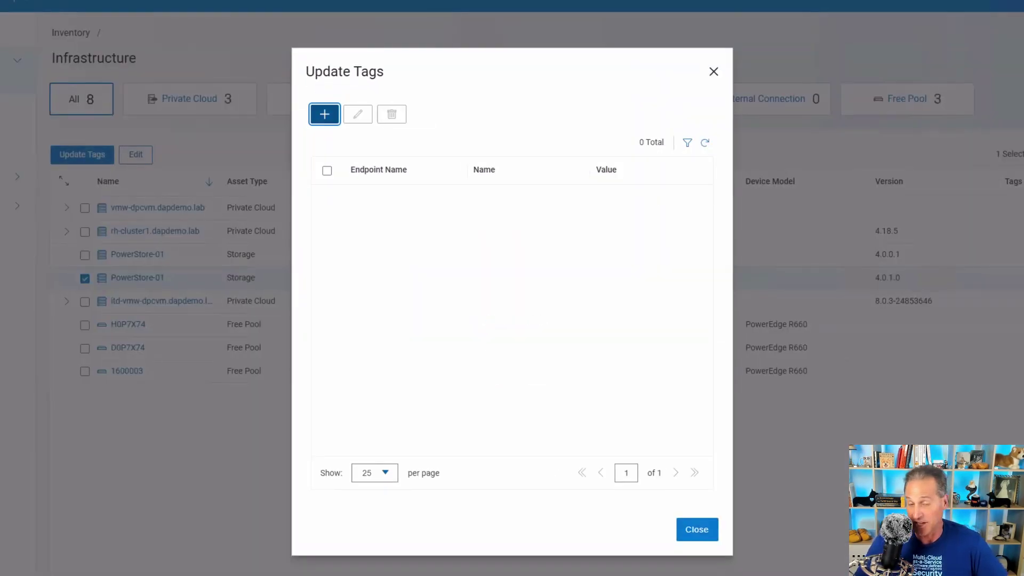
pyautogui.click(515, 197)
pyautogui.click(397, 269)
pyautogui.click(515, 250)
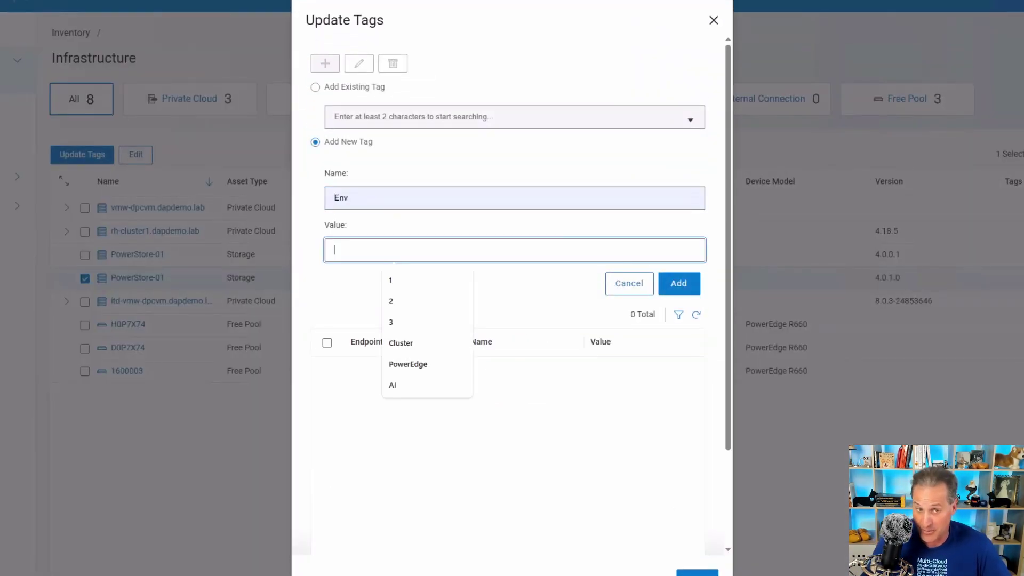
pyautogui.write('96')
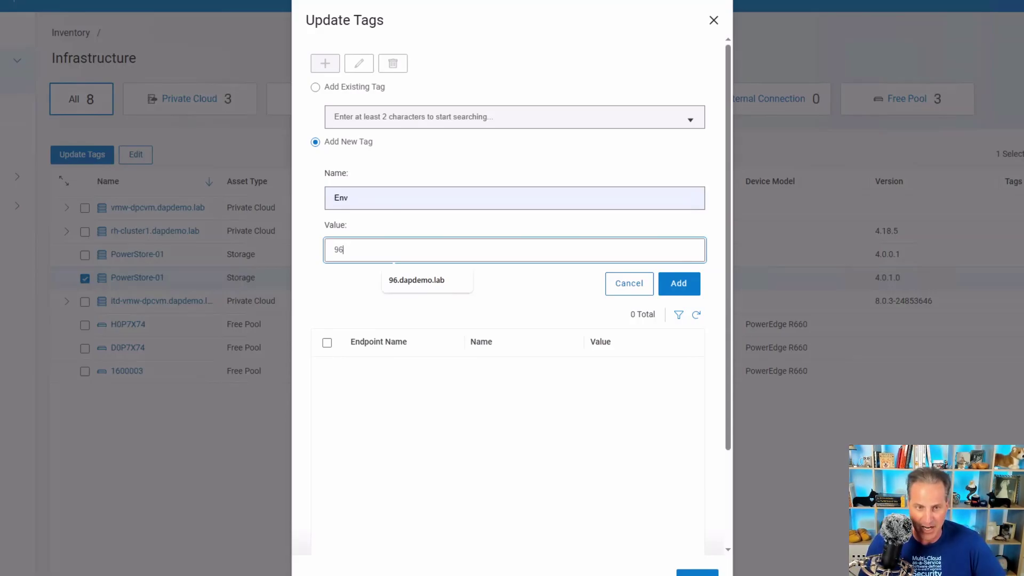
pyautogui.click(416, 280)
pyautogui.click(678, 283)
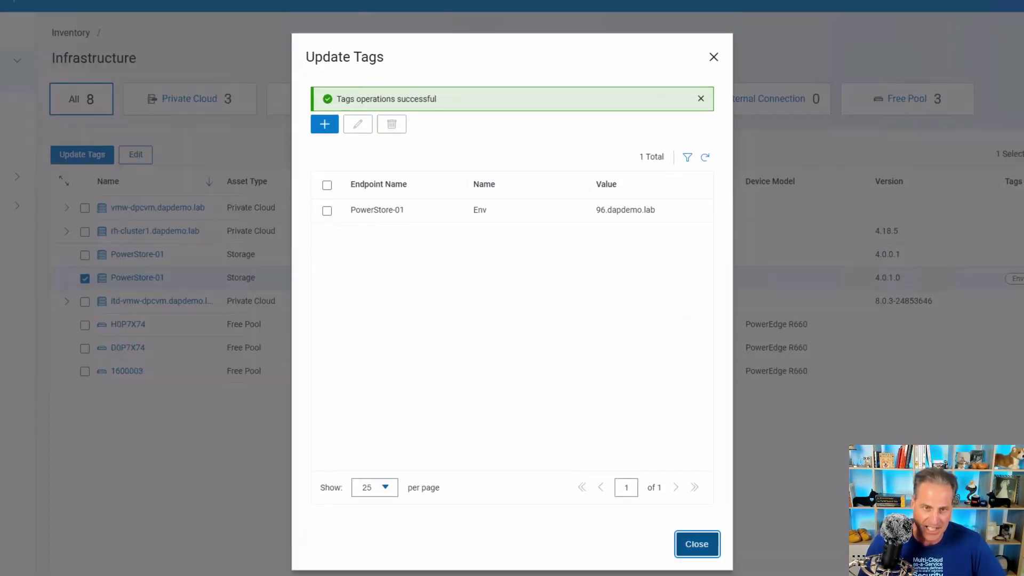
pyautogui.click(696, 542)
# - Tag the PowerStore-01 running 4.0.0.1 with Env: 0.dapdemo.lab
pyautogui.click(84, 254)
pyautogui.click(82, 155)
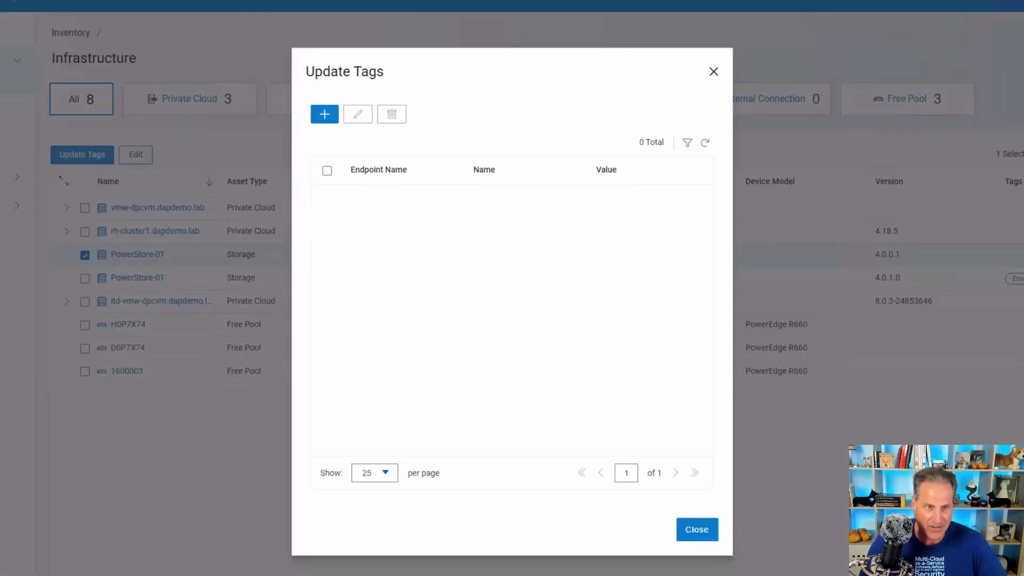
pyautogui.click(325, 63)
pyautogui.write('Env')
pyautogui.click(514, 249)
pyautogui.click(416, 365)
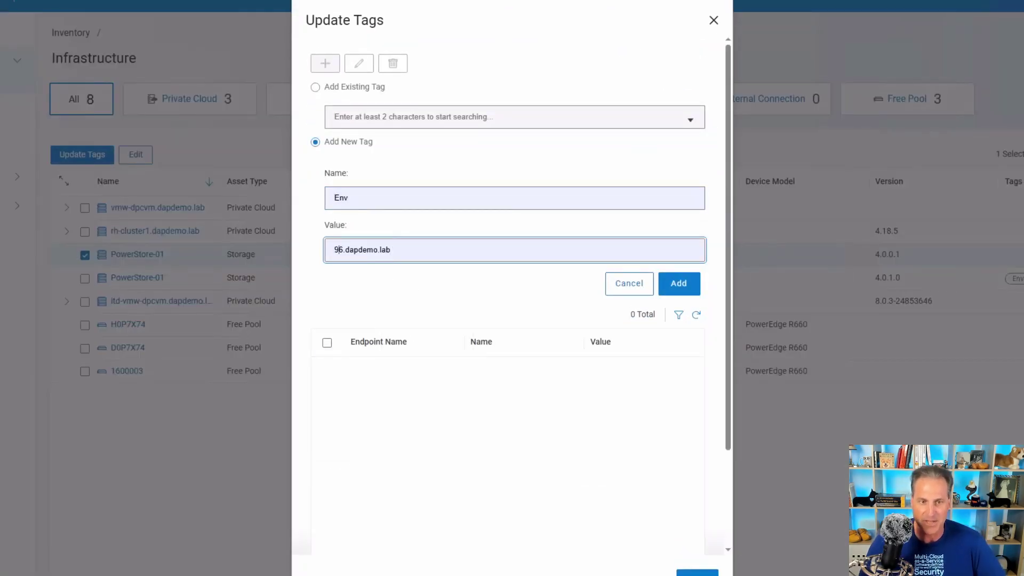
pyautogui.doubleClick(339, 250)
pyautogui.write('21')
pyautogui.press('BackSpace')
pyautogui.press('BackSpace')
pyautogui.write('0')
pyautogui.click(679, 283)
pyautogui.click(696, 574)
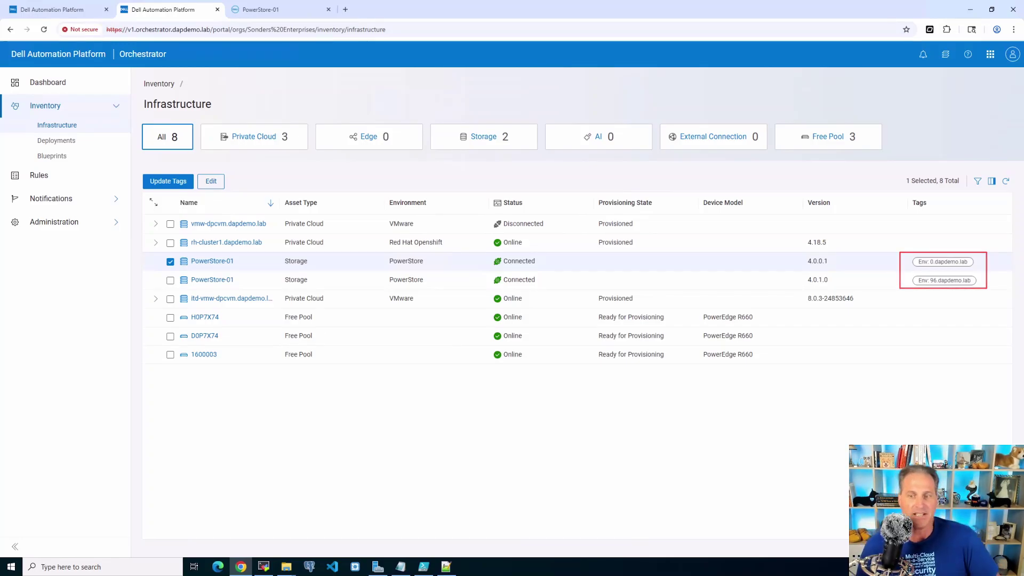
# - Filter the inventory to Storage and enable the Tags column in the table
pyautogui.click(484, 136)
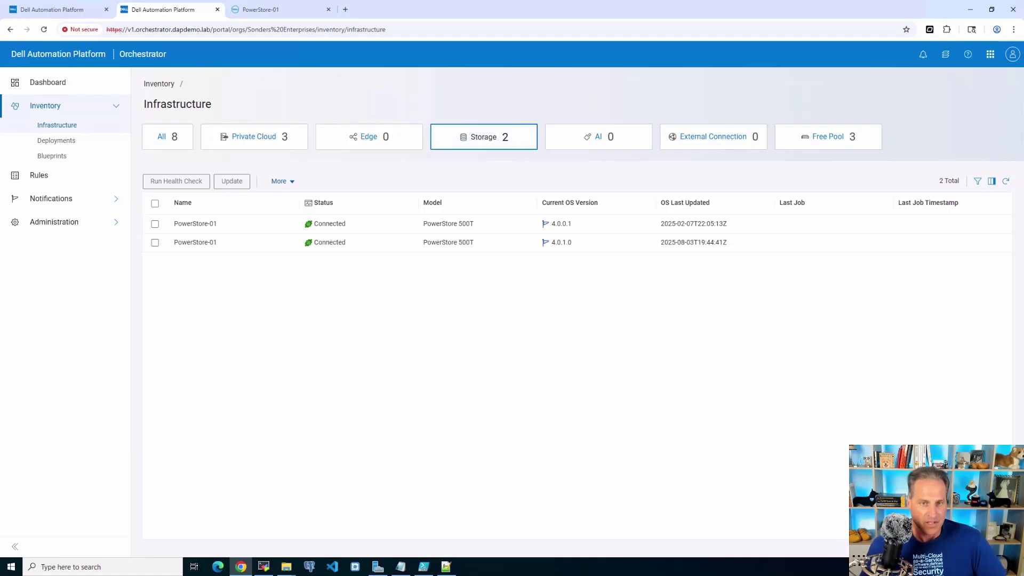
pyautogui.click(992, 180)
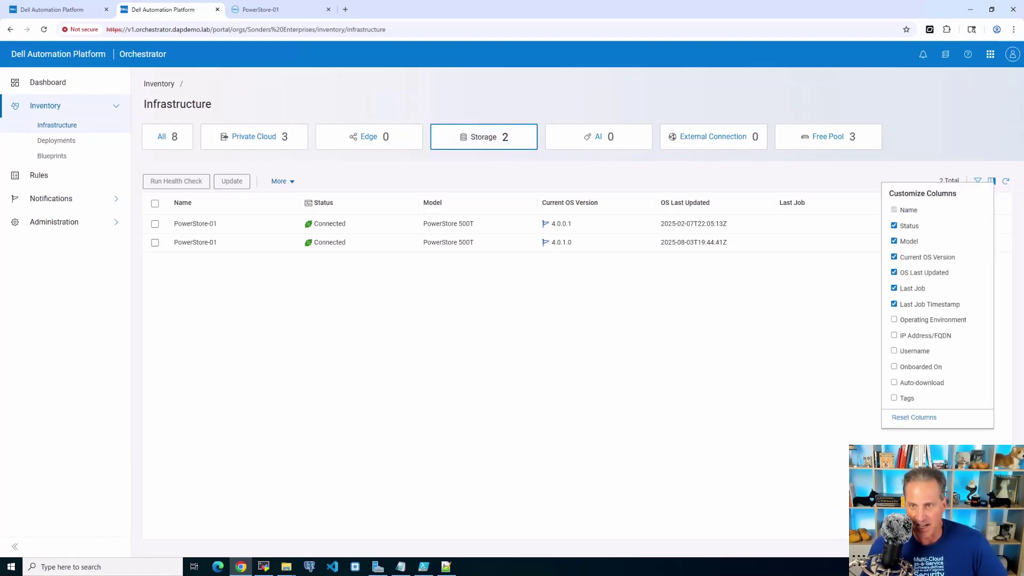
pyautogui.click(894, 397)
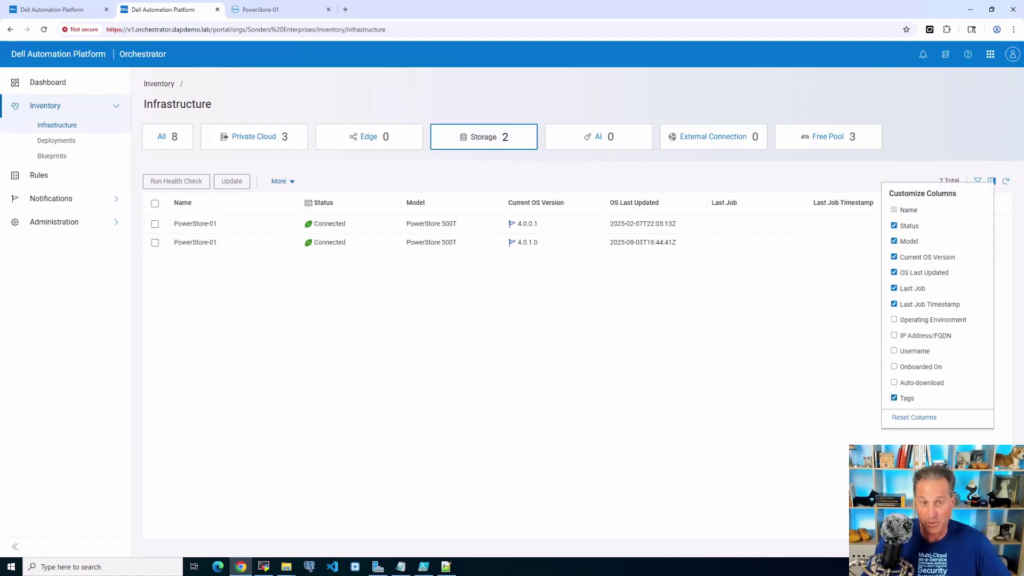
pyautogui.press('Escape')
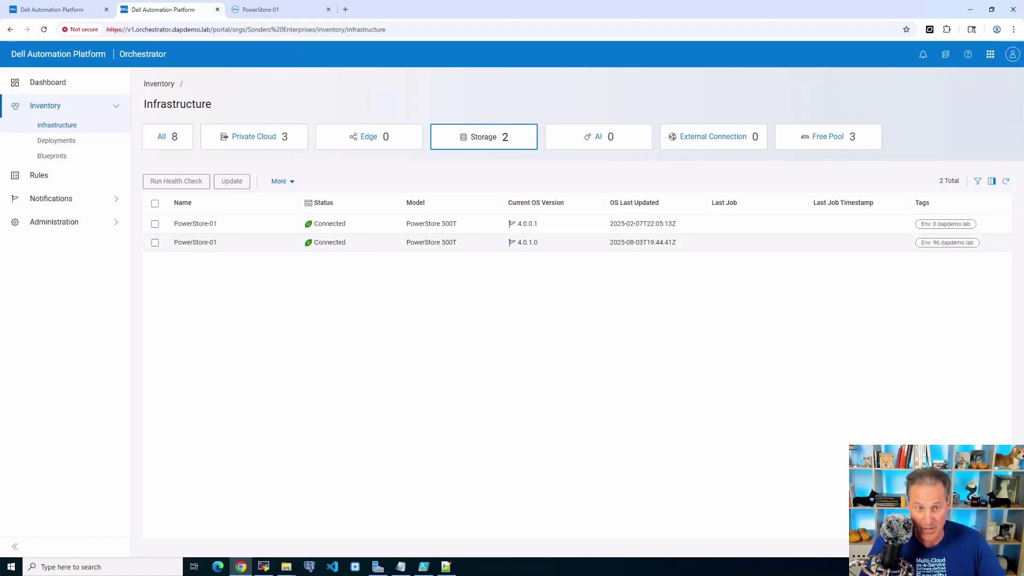
# - Open the properties of the PowerStore-01 on 4.0.1.0, showing IP 192.168.96.21
pyautogui.click(195, 242)
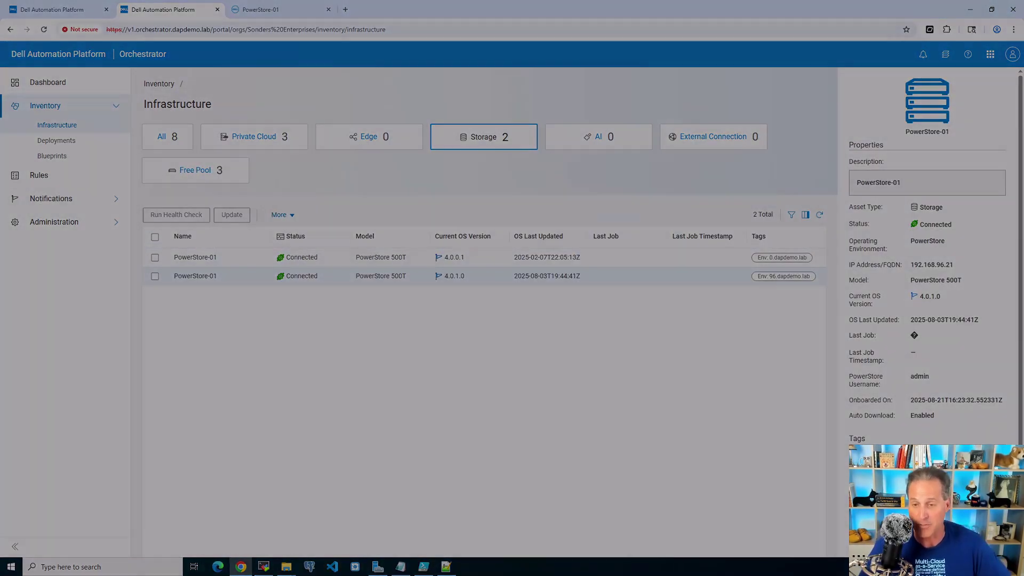